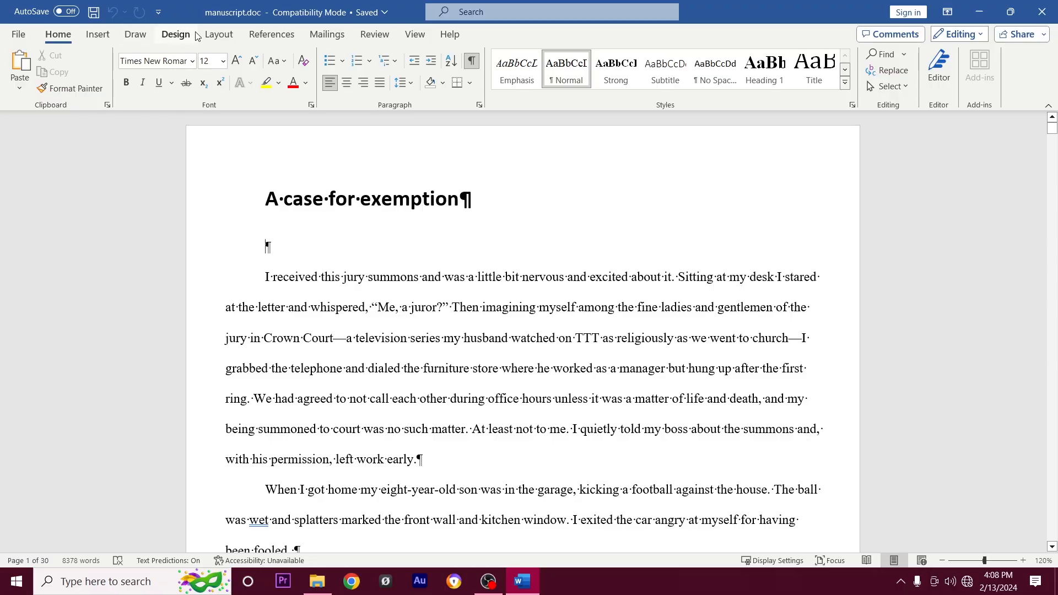
Step: Open the Page Setup dialog from the Layout tab's Page Setup group
left_click(219, 34)
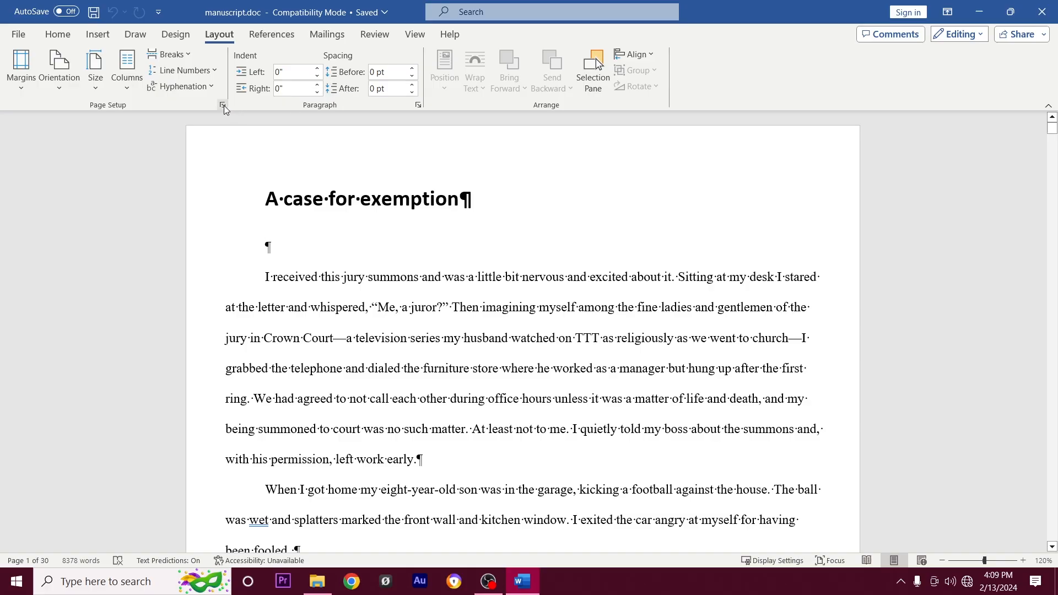
left_click(222, 105)
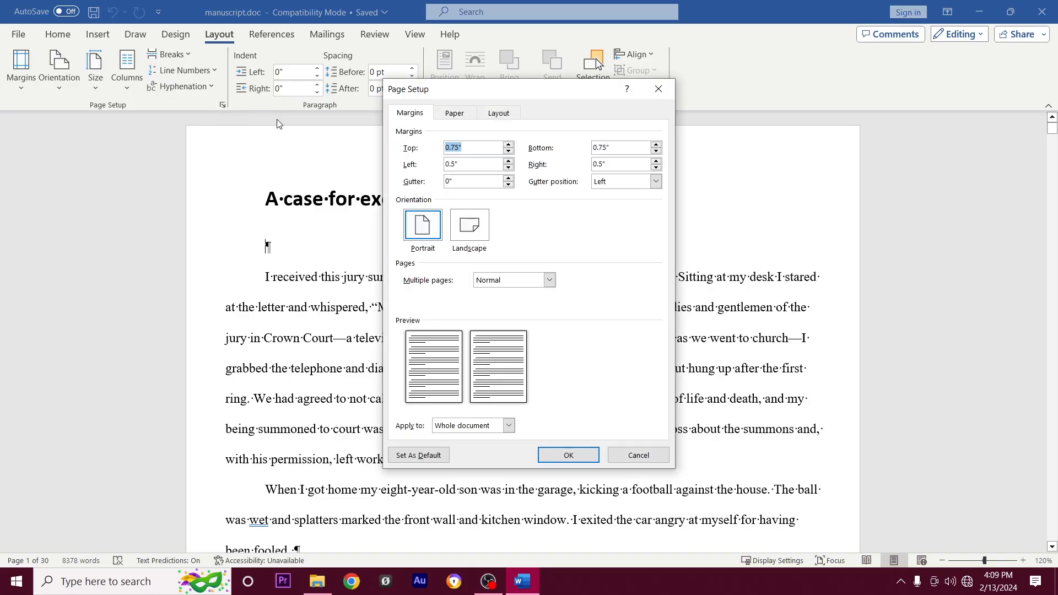
Step: Set the paper size to 5" wide by 8" high for the whole document
left_click(460, 116)
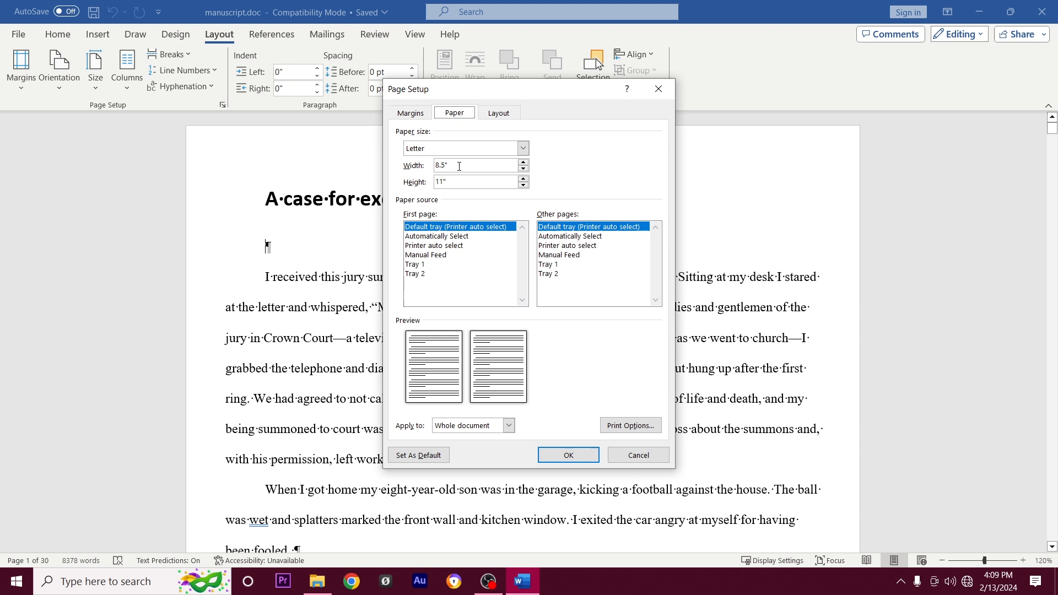
left_click_drag(459, 166, 408, 172)
type("5")
key("Tab")
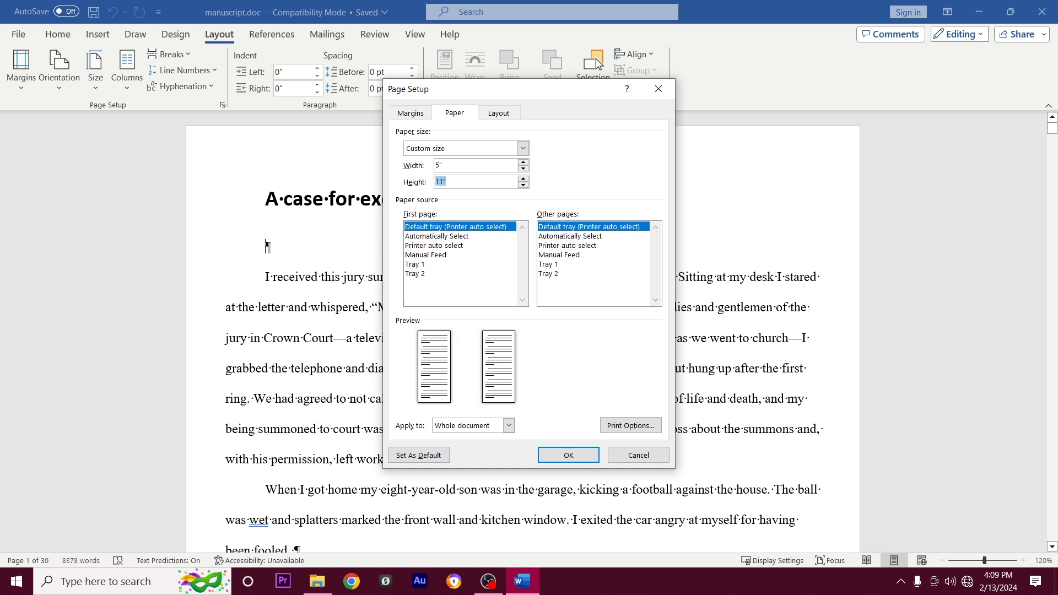
type("8")
left_click(585, 461)
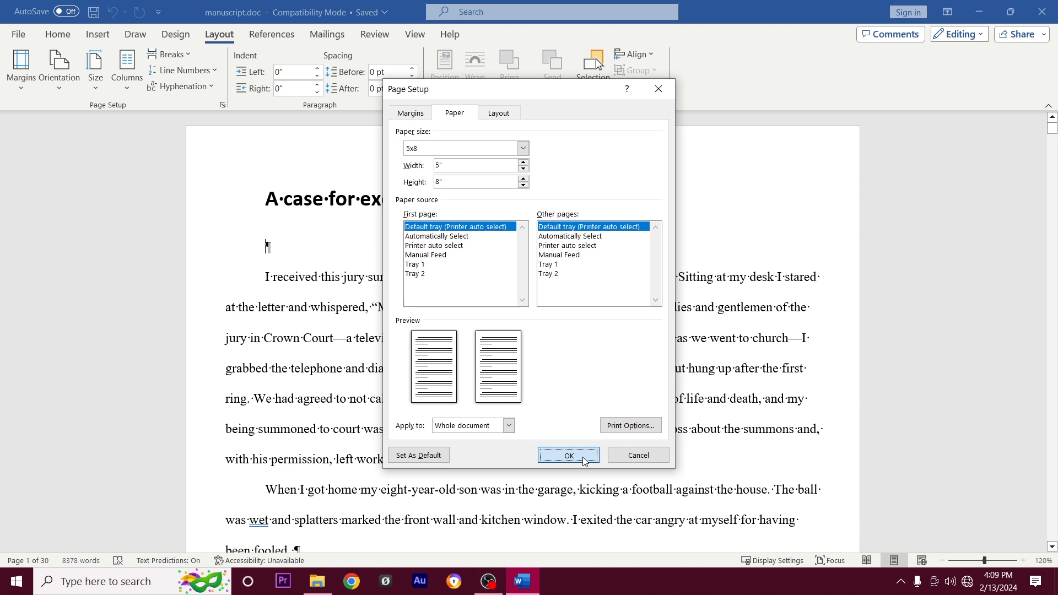
left_click(584, 461)
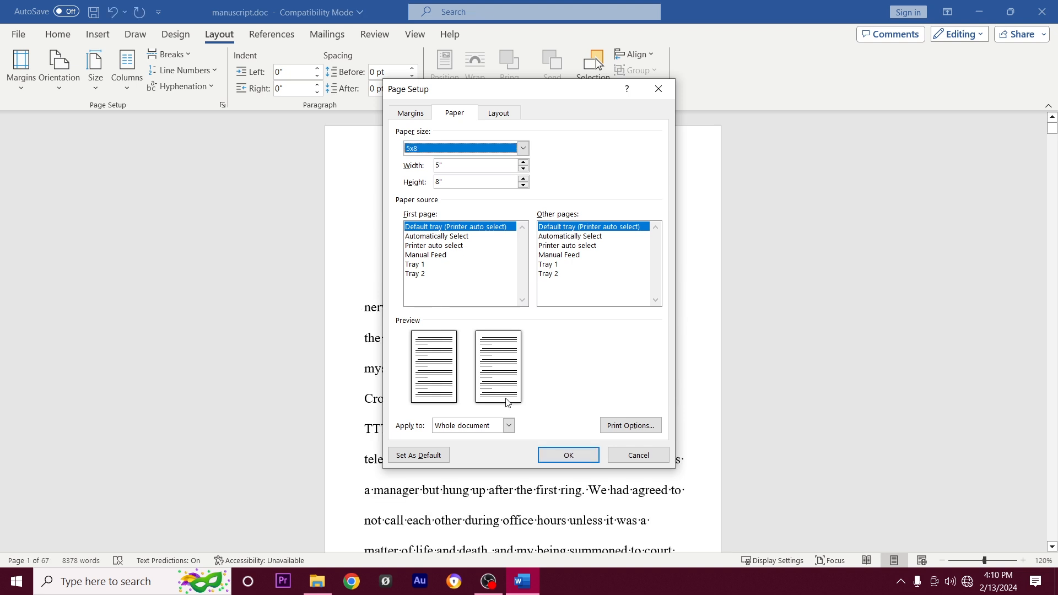
left_click(471, 428)
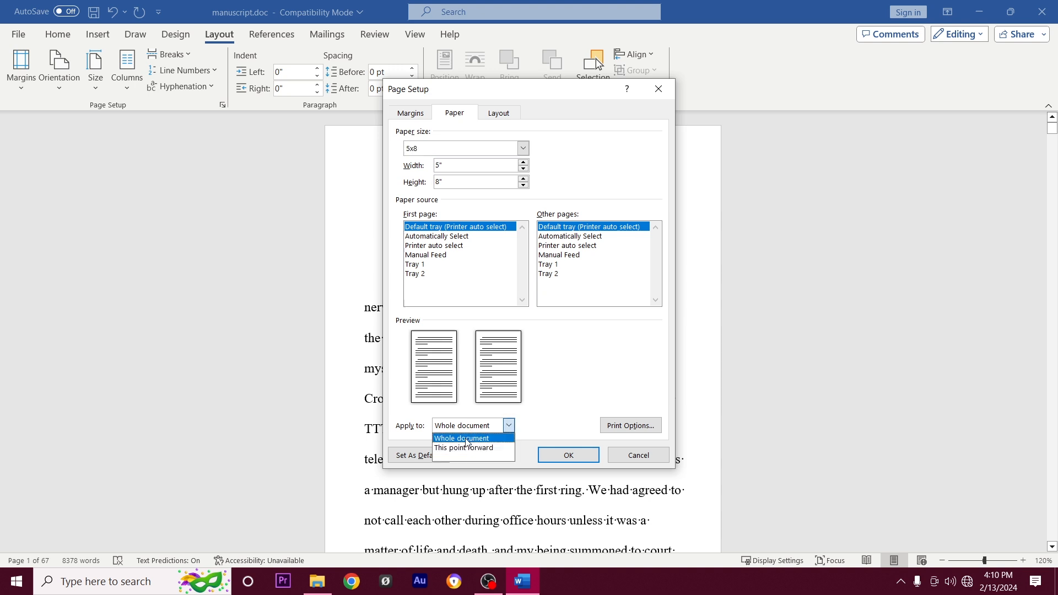
left_click(466, 438)
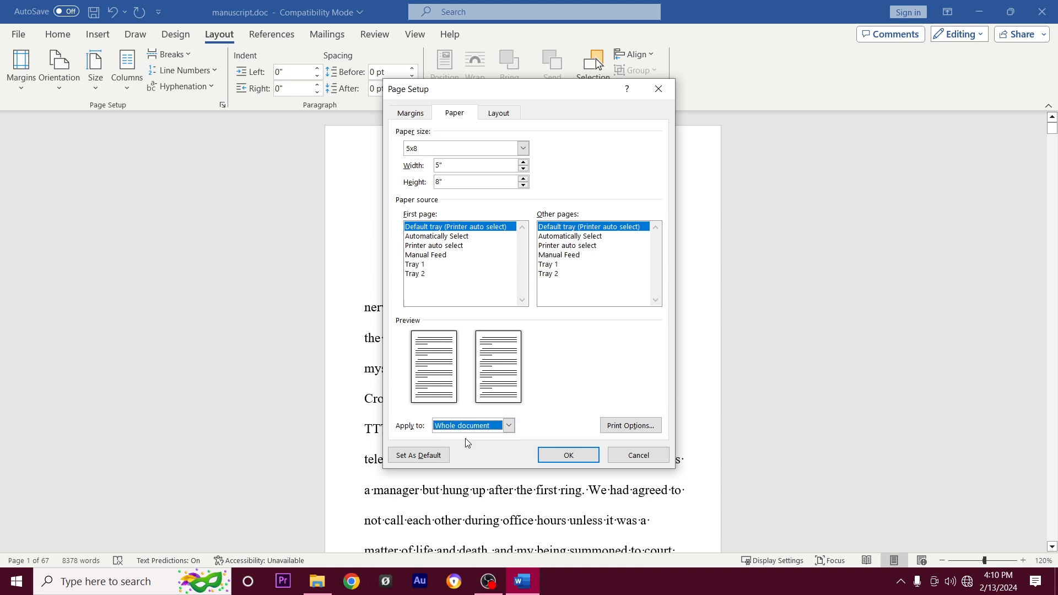
left_click(564, 459)
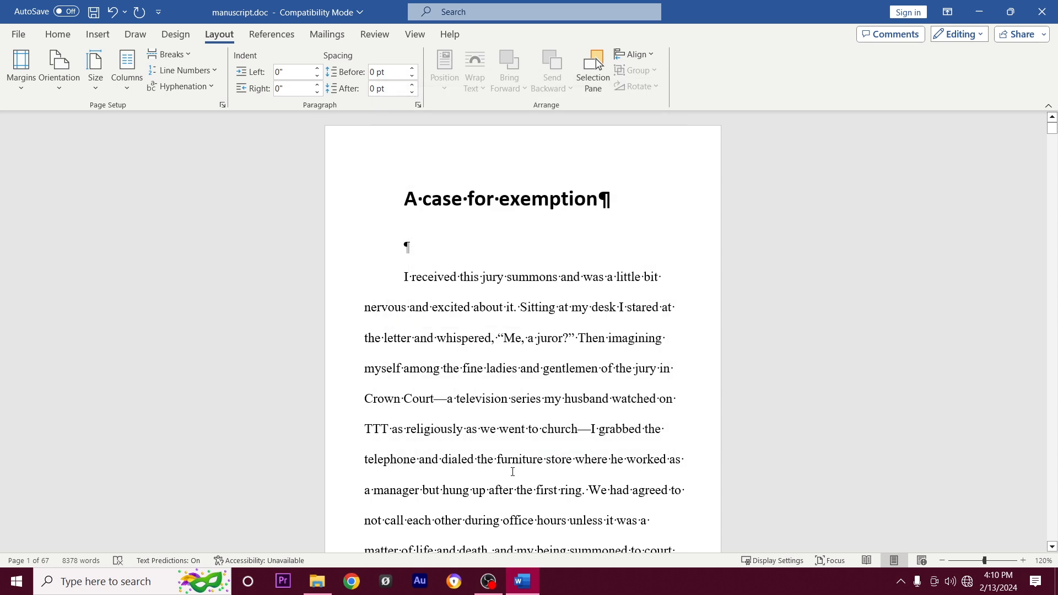
Step: Scroll to page 2 to check the reflow, then bring Page Setup back up
scroll(540, 496, "down", 10)
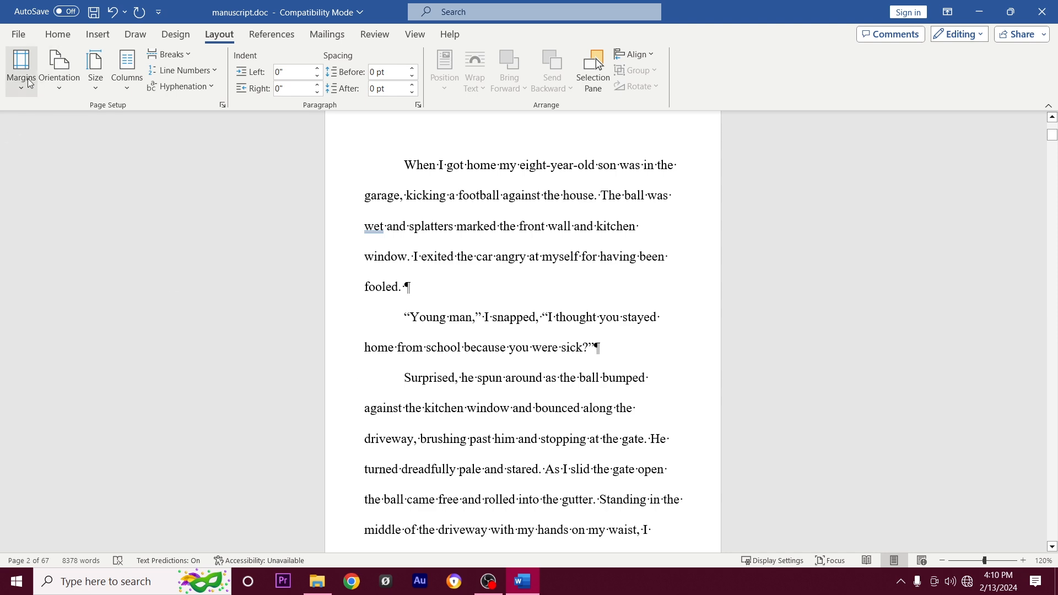
left_click(221, 108)
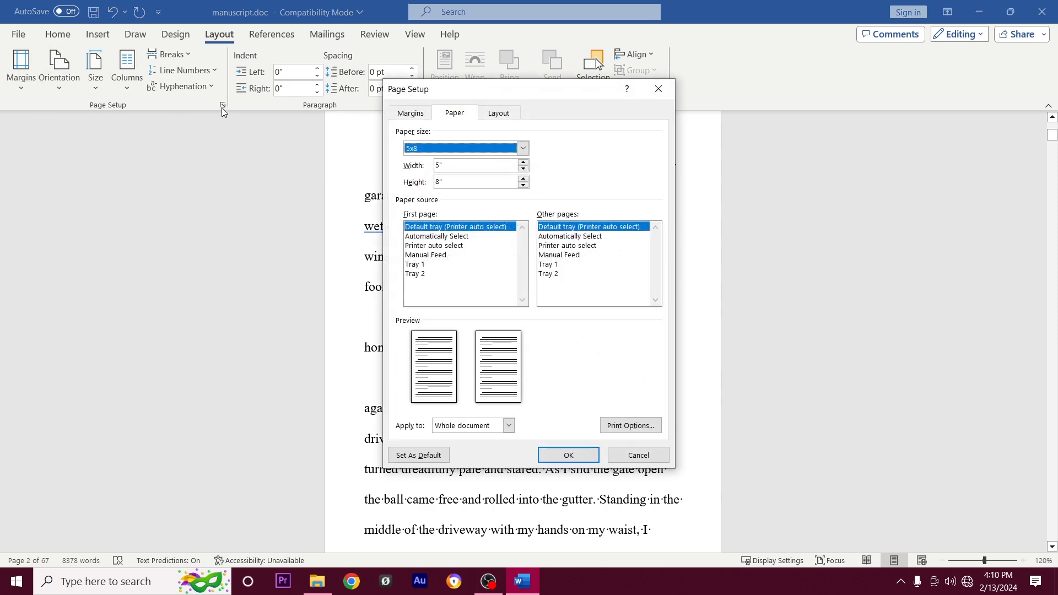
Step: Review the 0.75" top/bottom and 0.5" side margins, then view the section and header/footer options
left_click(411, 115)
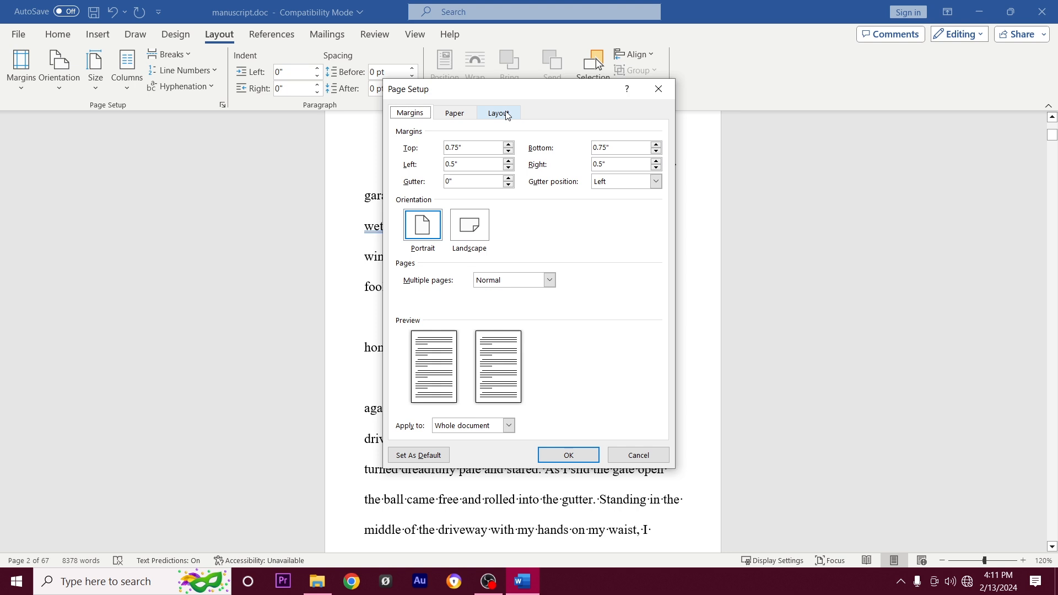
left_click(499, 113)
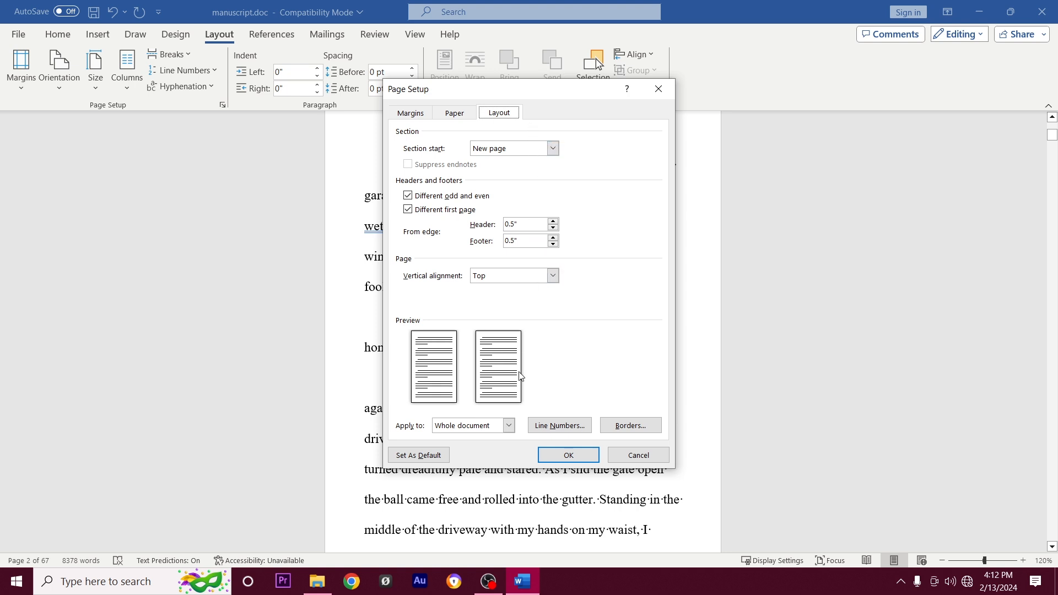
Step: After checking the odd/even and first-page headers 0.5" from edge, return to the margins
left_click(408, 115)
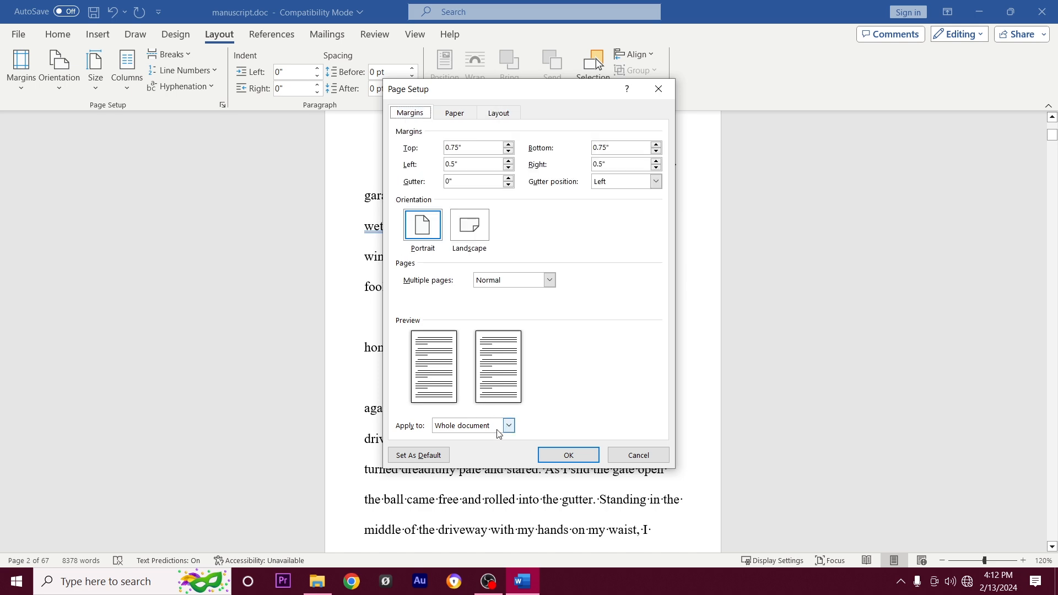
Step: Accept the 0.75" top/bottom and 0.5" side margins and close Page Setup
left_click(569, 455)
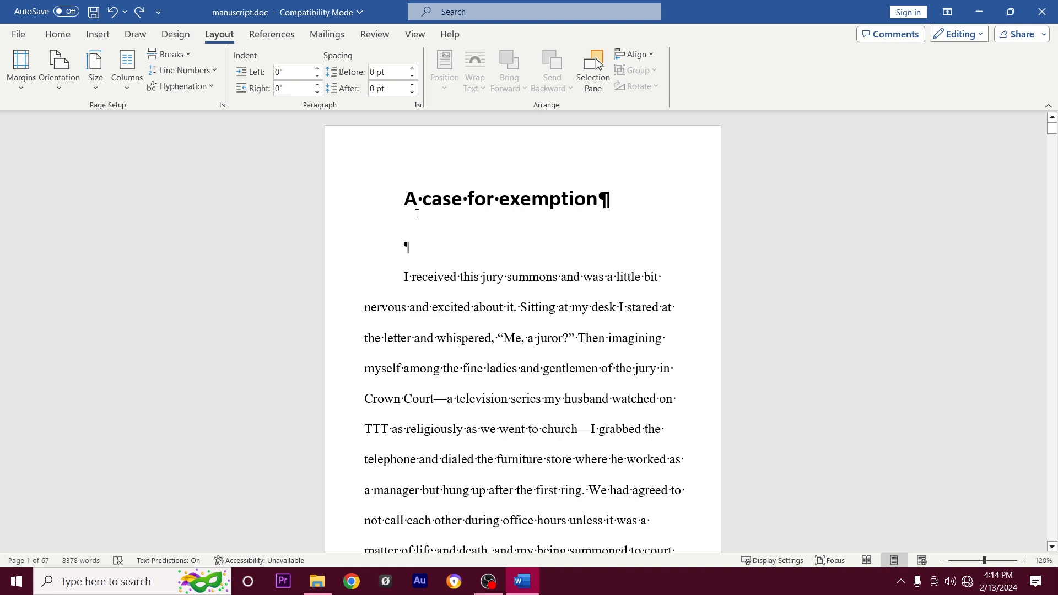
Step: Select the whole manuscript and give it 1.1 multiple line spacing with 0 pt before and after
key("ctrl+a")
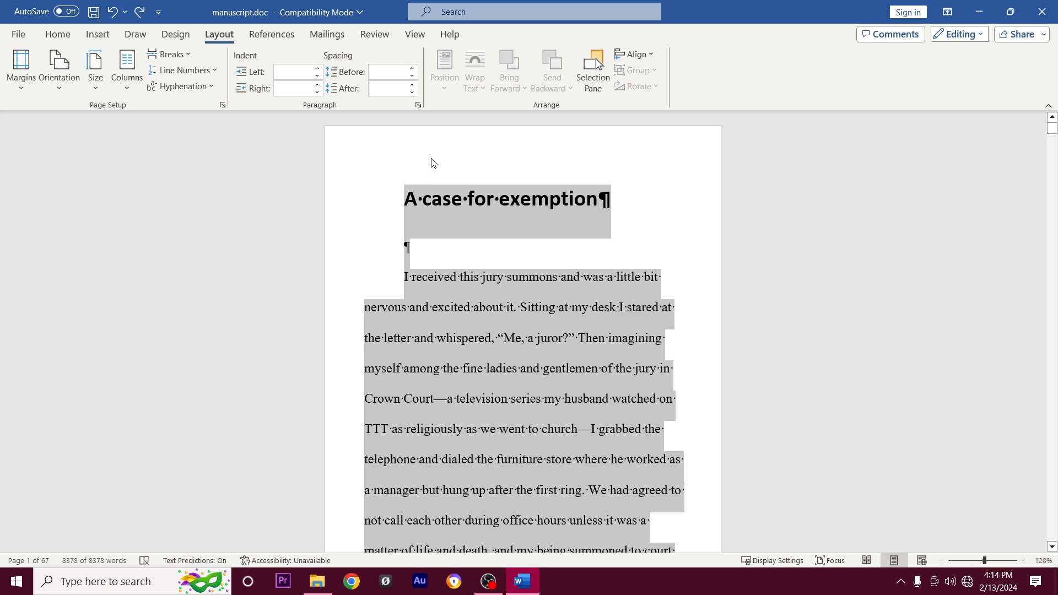
left_click(420, 104)
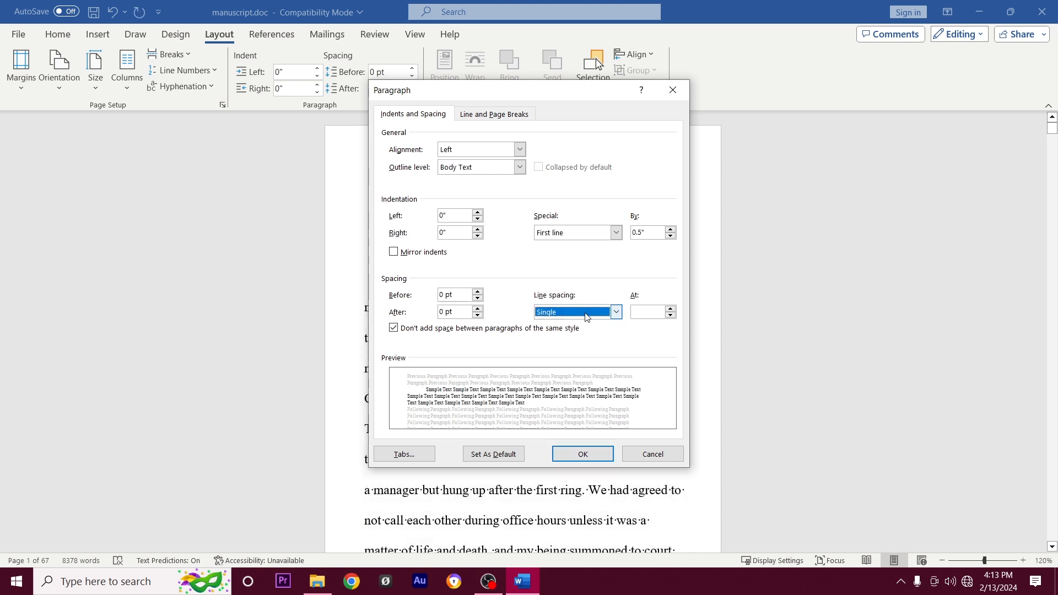
left_click(584, 312)
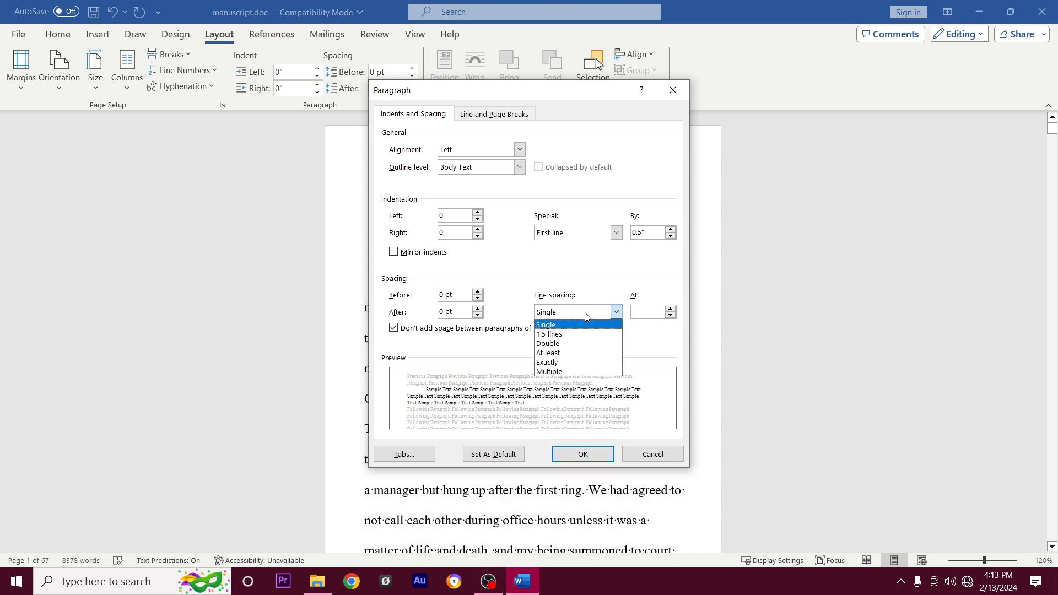
left_click(570, 371)
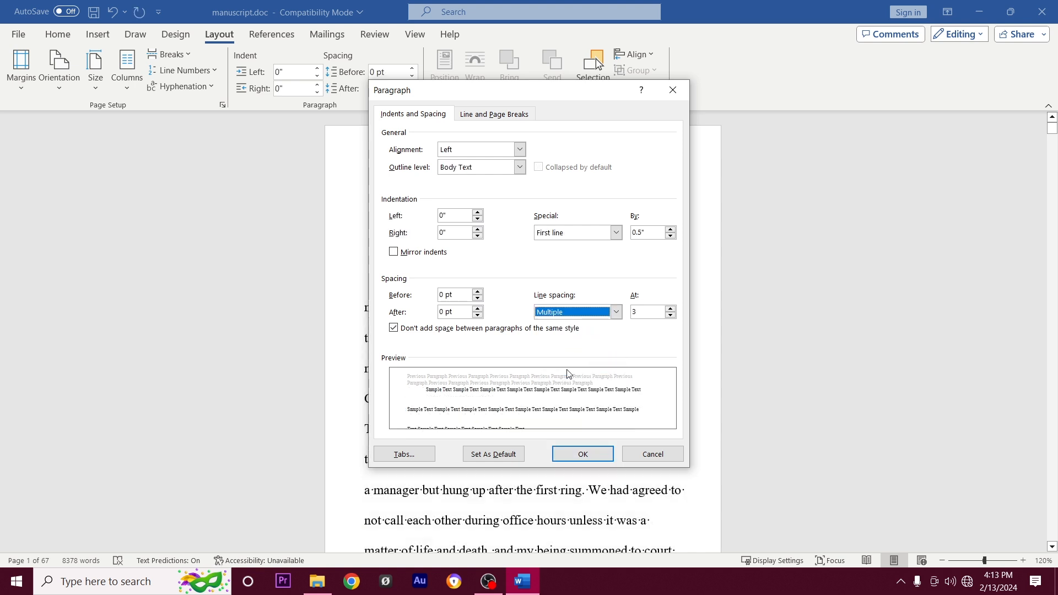
left_click(642, 313)
double_click(642, 317)
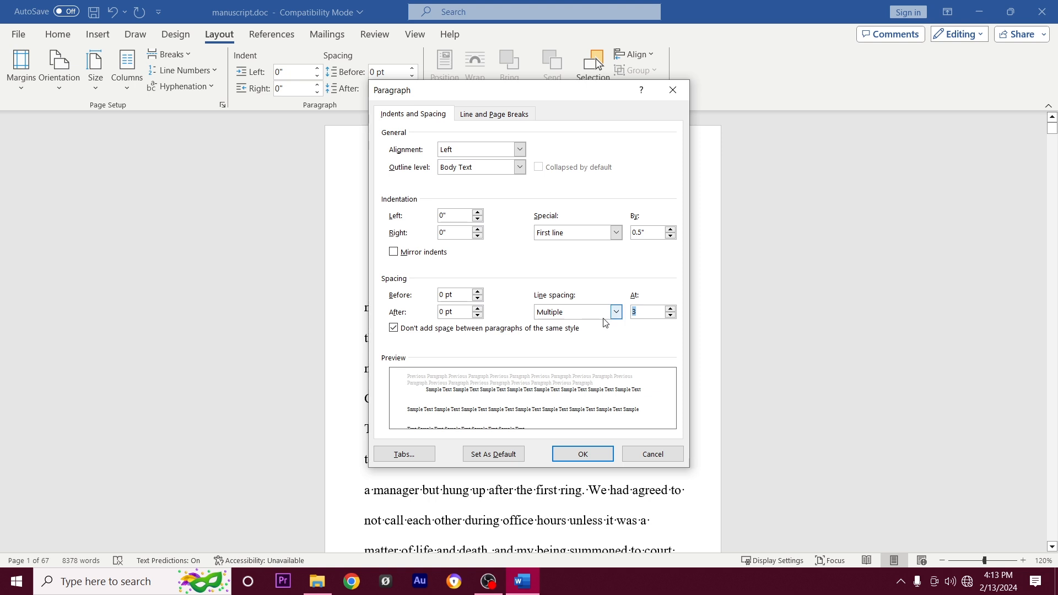
left_click(616, 312)
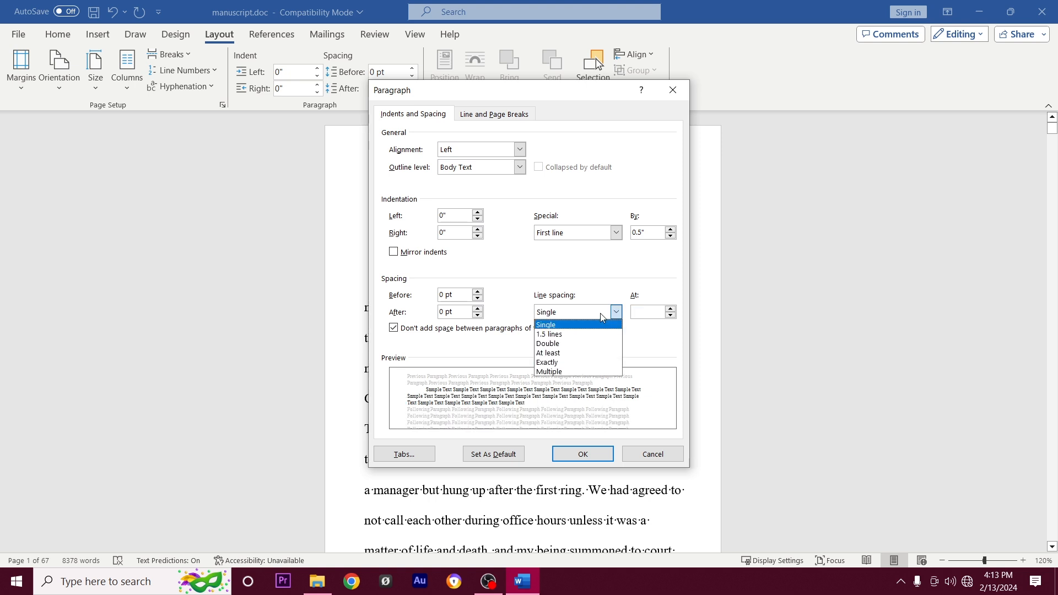
left_click(584, 346)
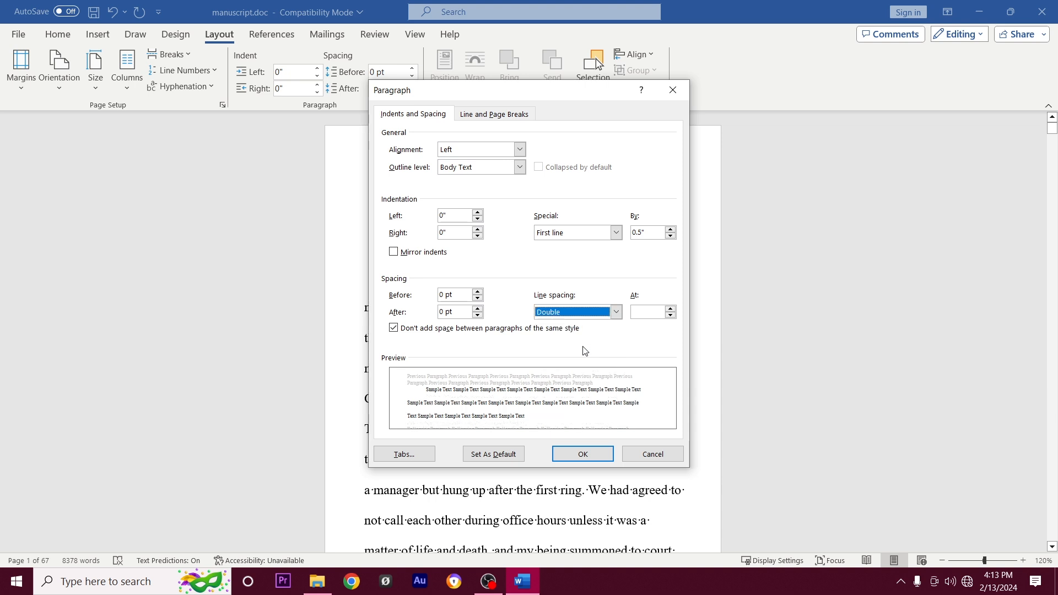
left_click(583, 313)
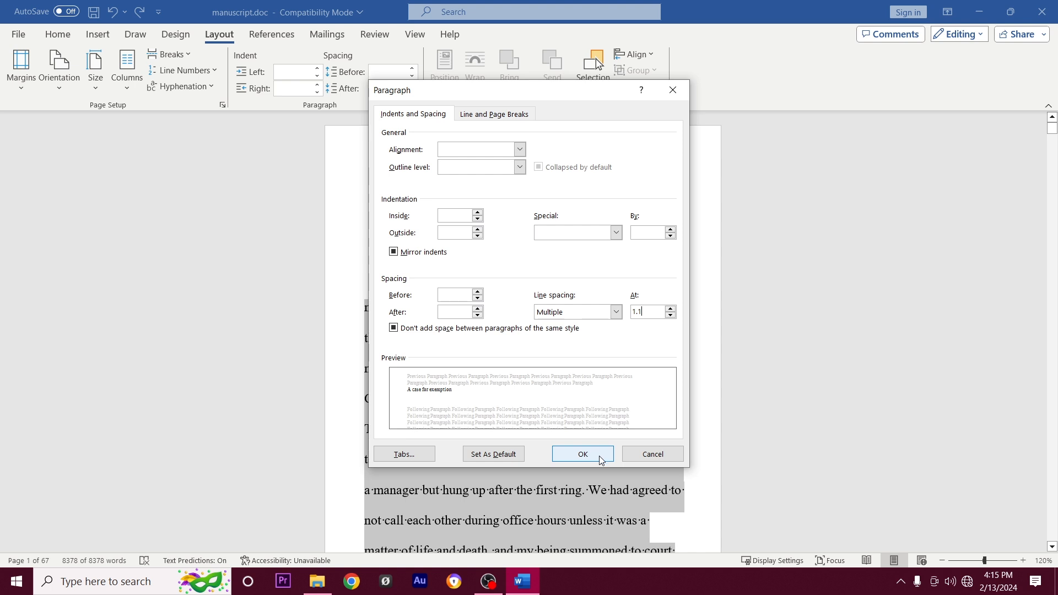
left_click(599, 455)
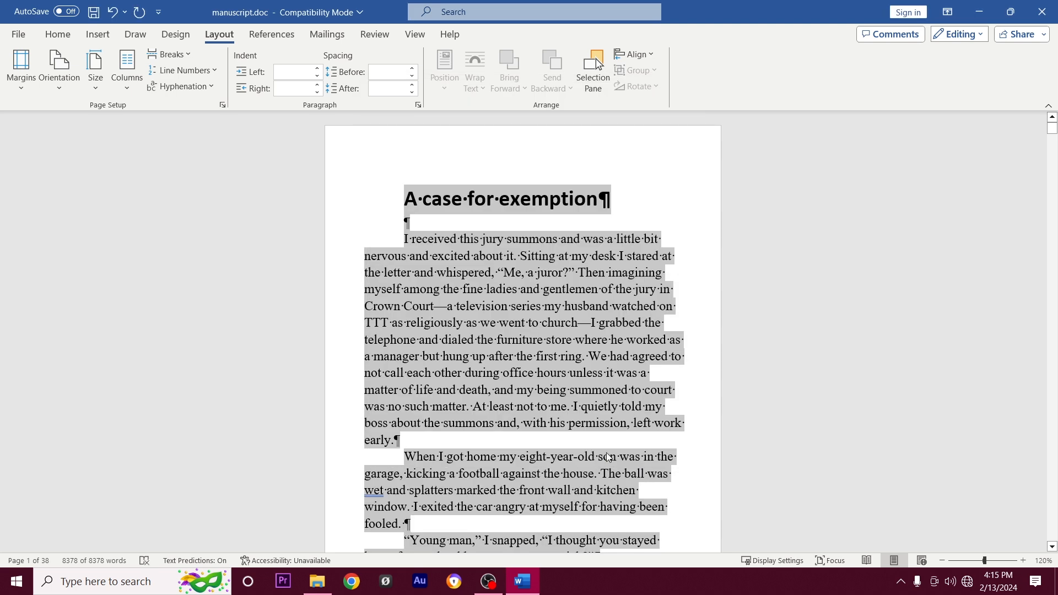
Step: Deselect the text, check the 38-page result, and place the cursor in the first paragraph
left_click(570, 422)
scroll(579, 416, "down", 2)
scroll(578, 416, "down", 2)
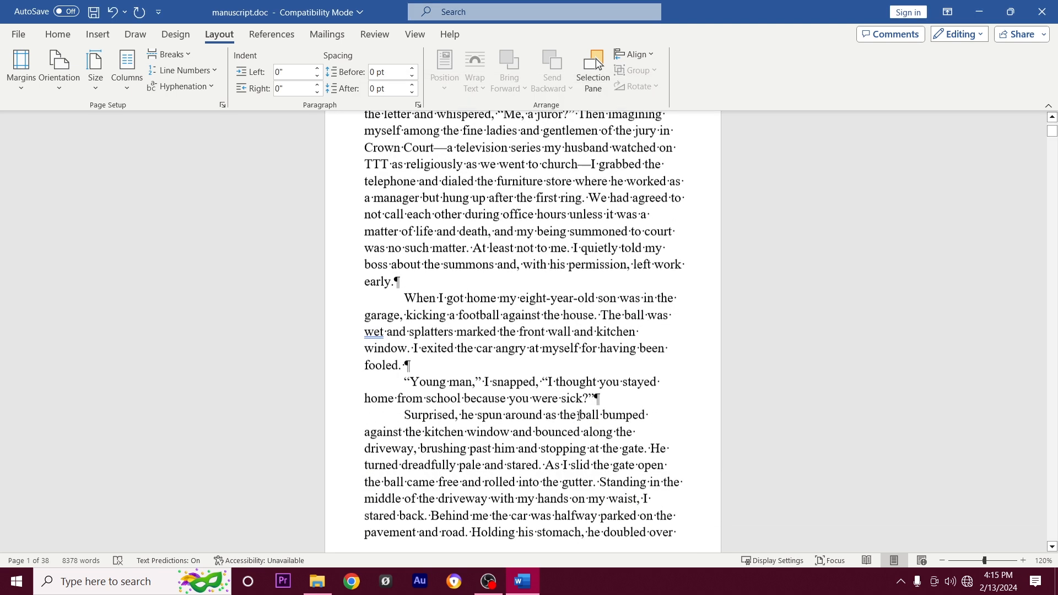
scroll(578, 416, "up", 4)
left_click(408, 247)
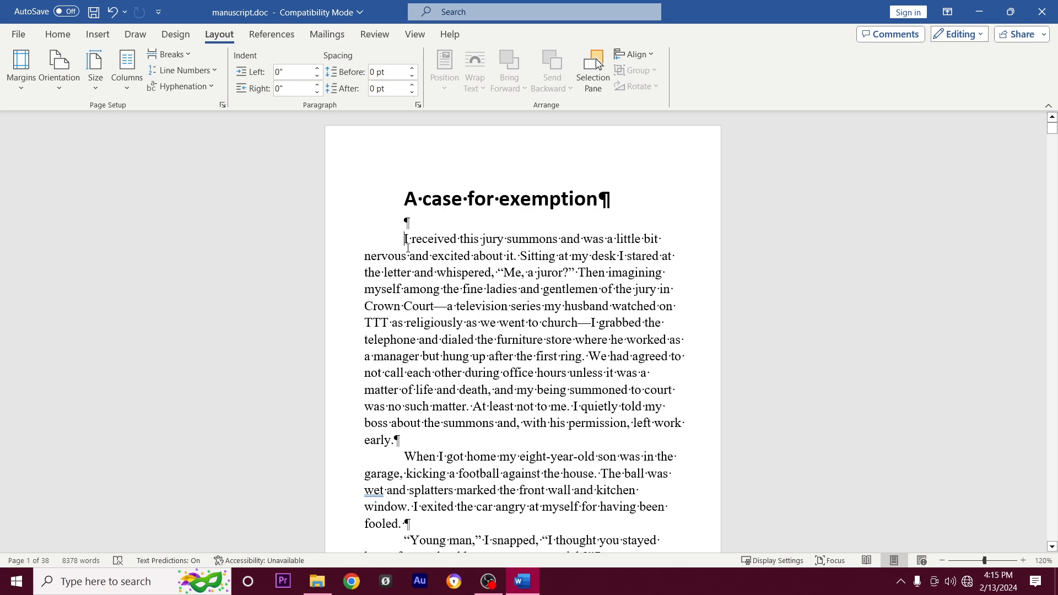
scroll(407, 247, "down", 6)
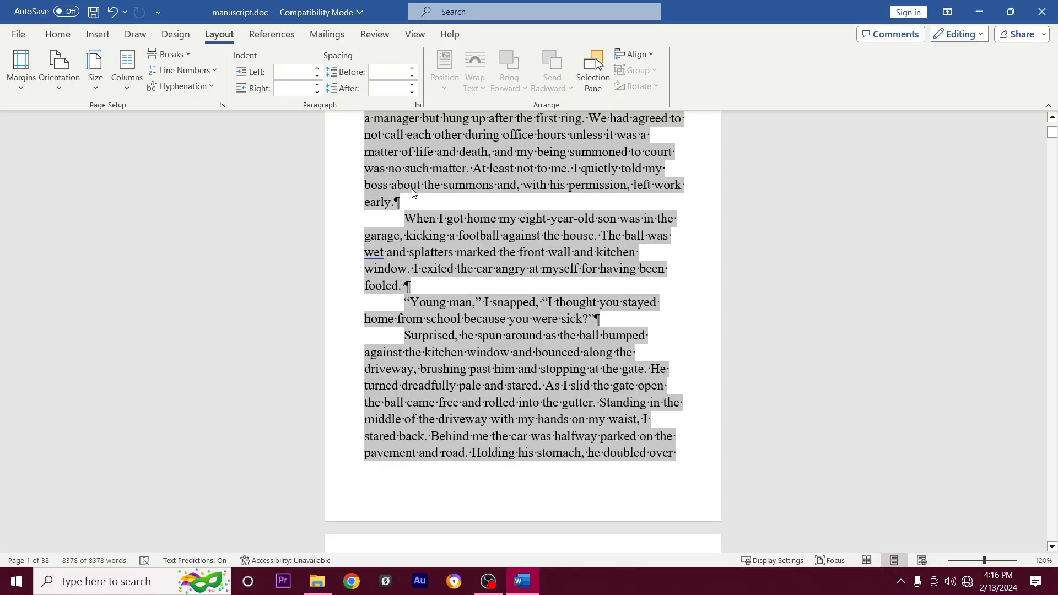
Step: In the Paragraph dialog, set a First line special indent of 0.2"
left_click(419, 105)
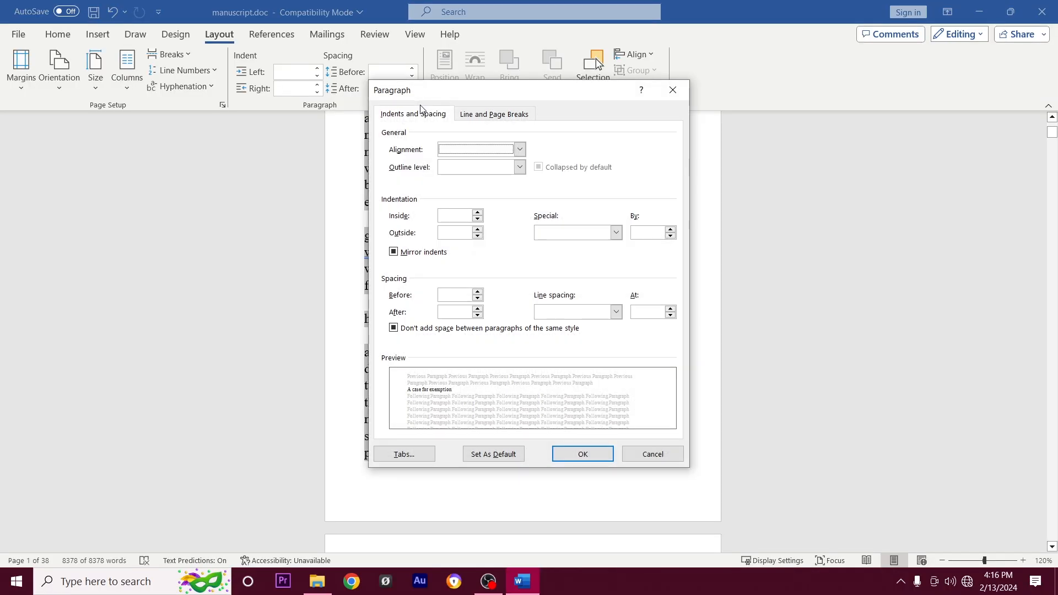
left_click(577, 239)
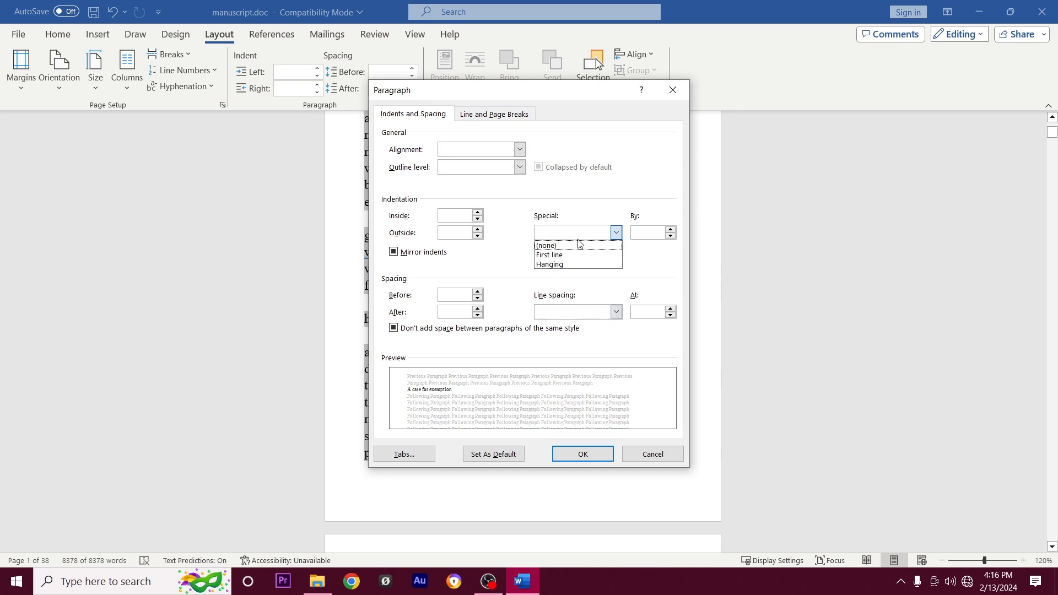
left_click(577, 255)
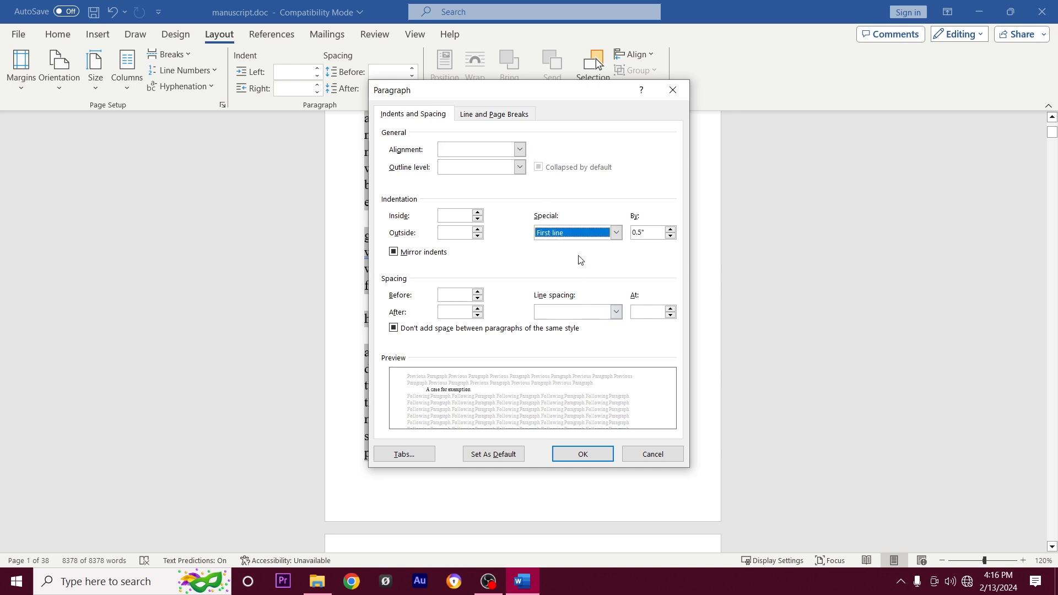
left_click(641, 231)
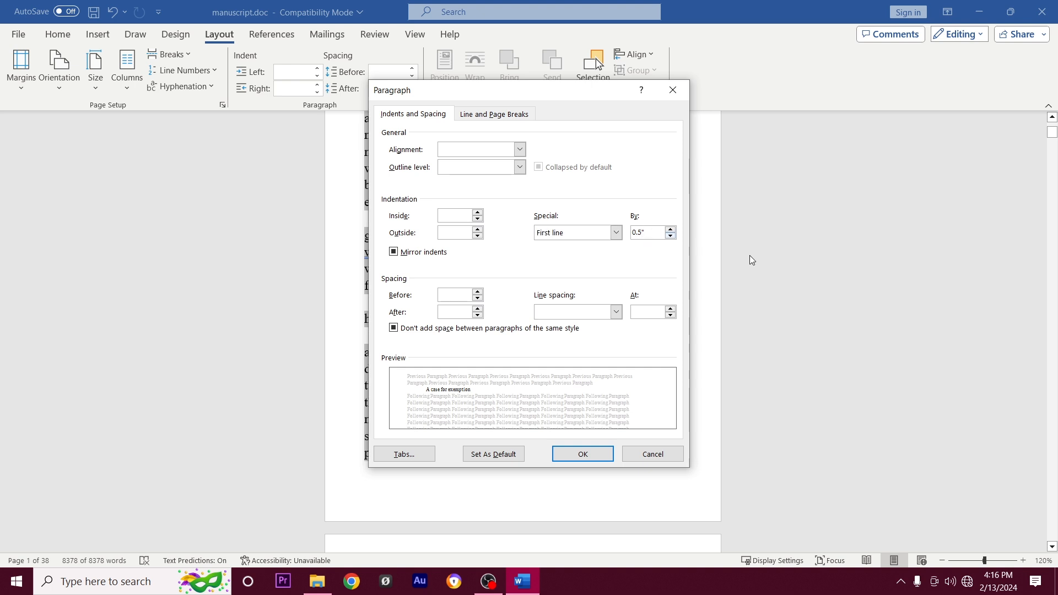
key("BackSpace")
type("2")
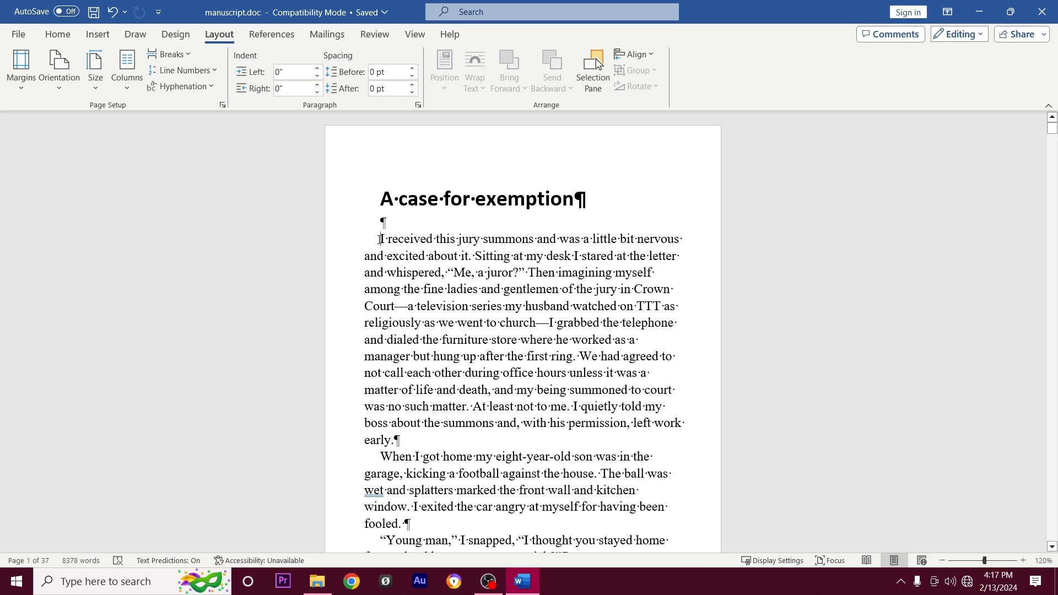
Step: Make the opening "I received this jury summons…" paragraph start flush left without an indent
left_click(380, 240)
key("BackSpace")
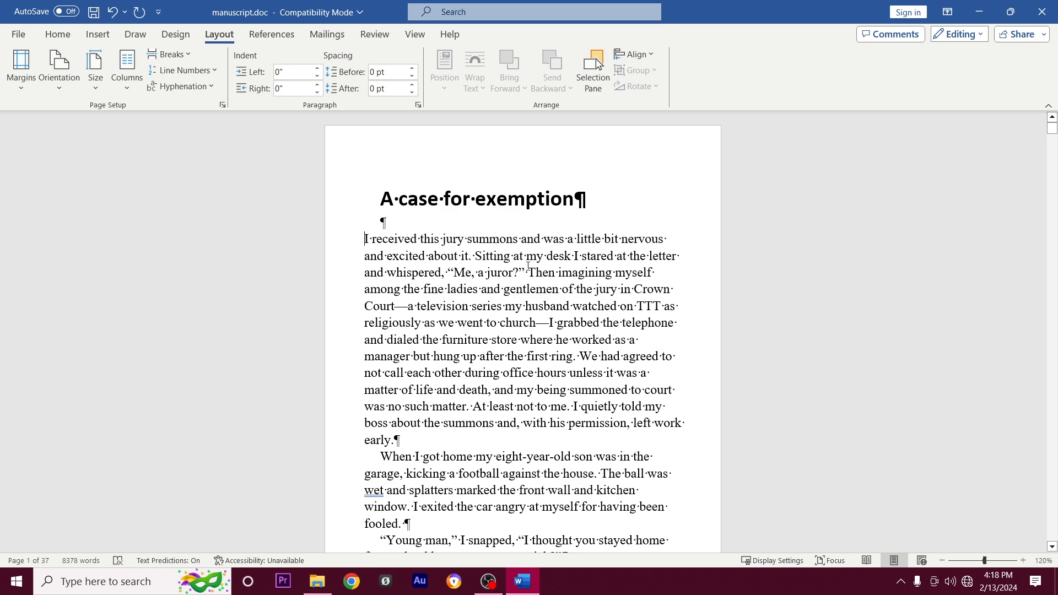
Step: Scroll down through the manuscript to the end of the first story and the "In the desert" heading
scroll(528, 266, "down", 20)
scroll(522, 268, "down", 20)
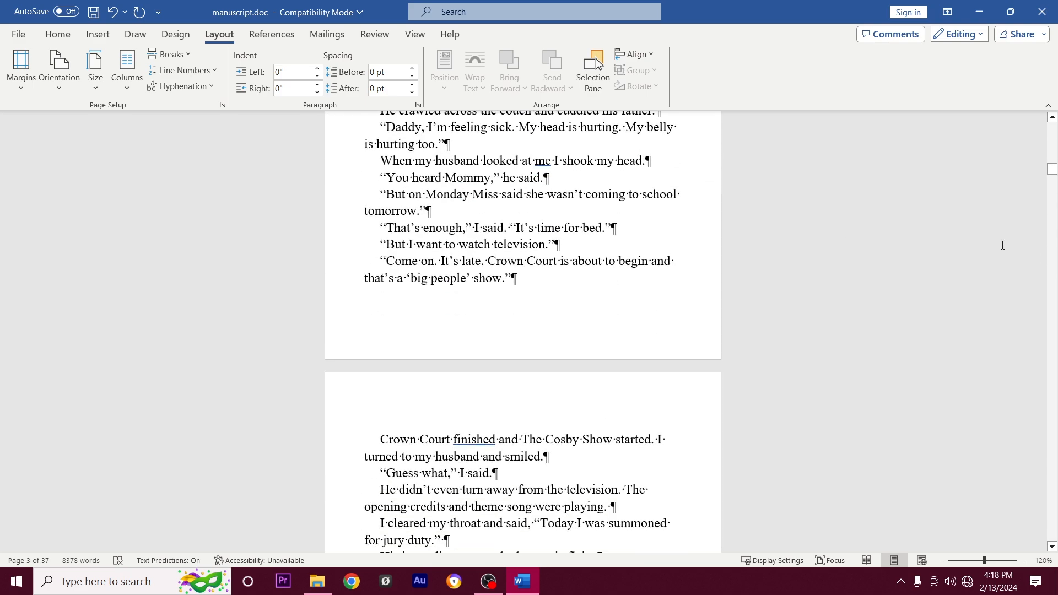
scroll(885, 283, "down", 6)
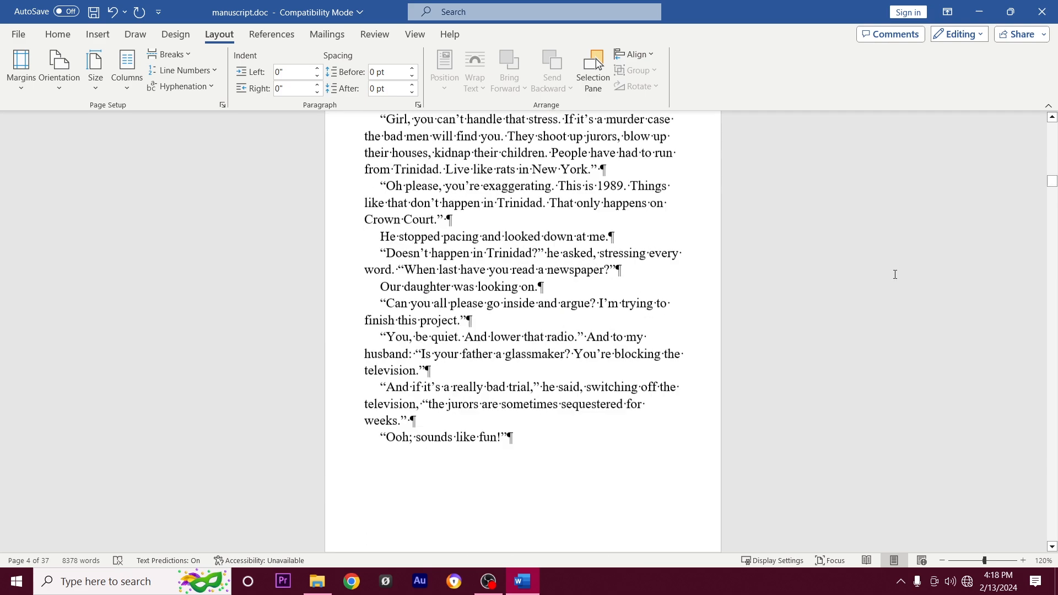
left_click_drag(1052, 187, 1051, 413)
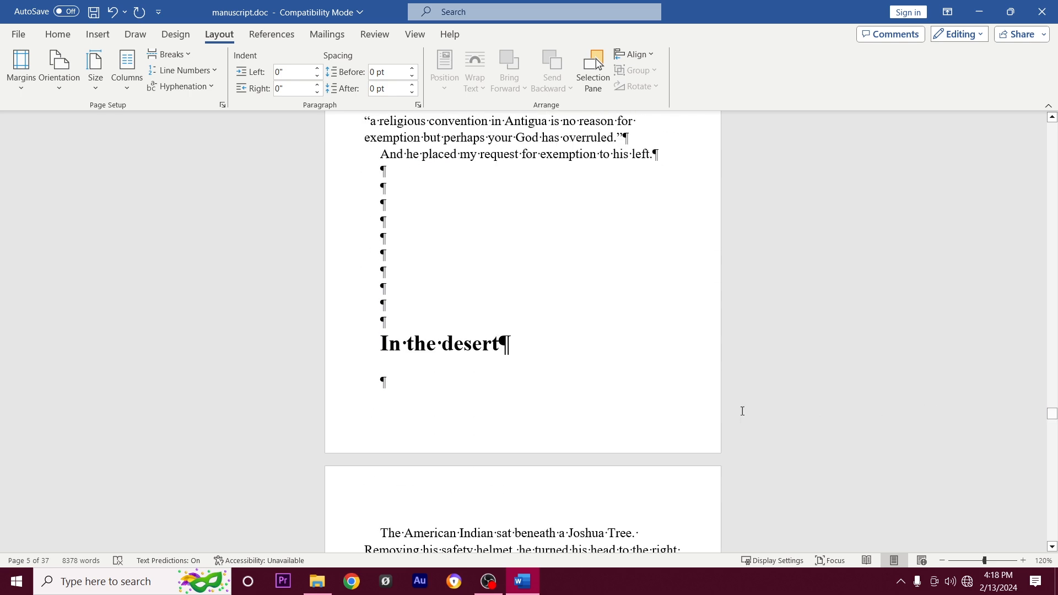
Step: Delete the first-line indent before "The American Indian" in the opening paragraph
scroll(460, 401, "down", 2)
left_click(384, 460)
key("BackSpace")
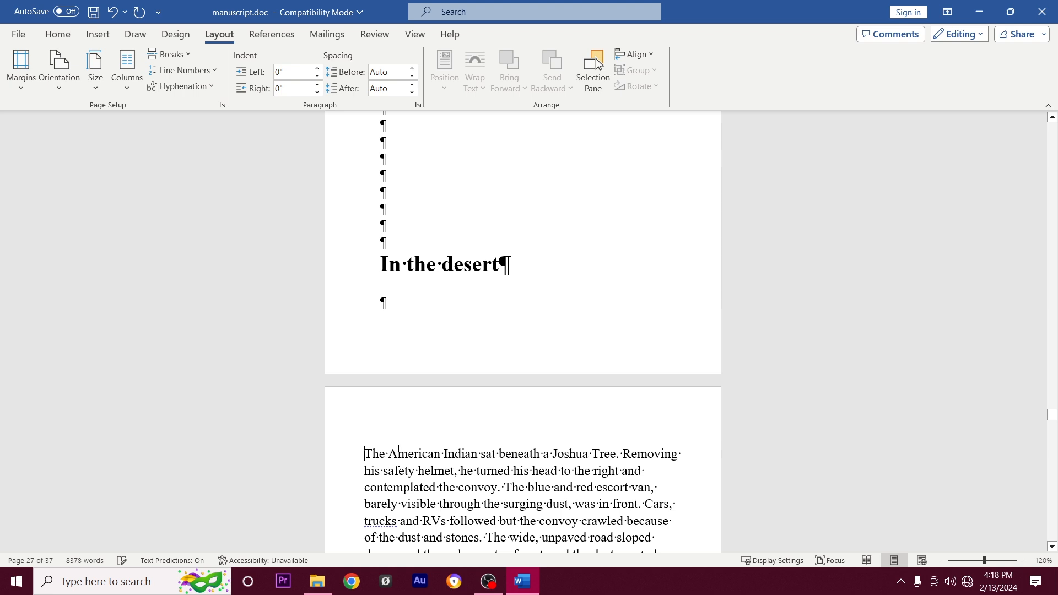
Step: Scroll through the rest of "In the desert" to page 34, where "Mouse in the house" begins
scroll(408, 286, "up", 3)
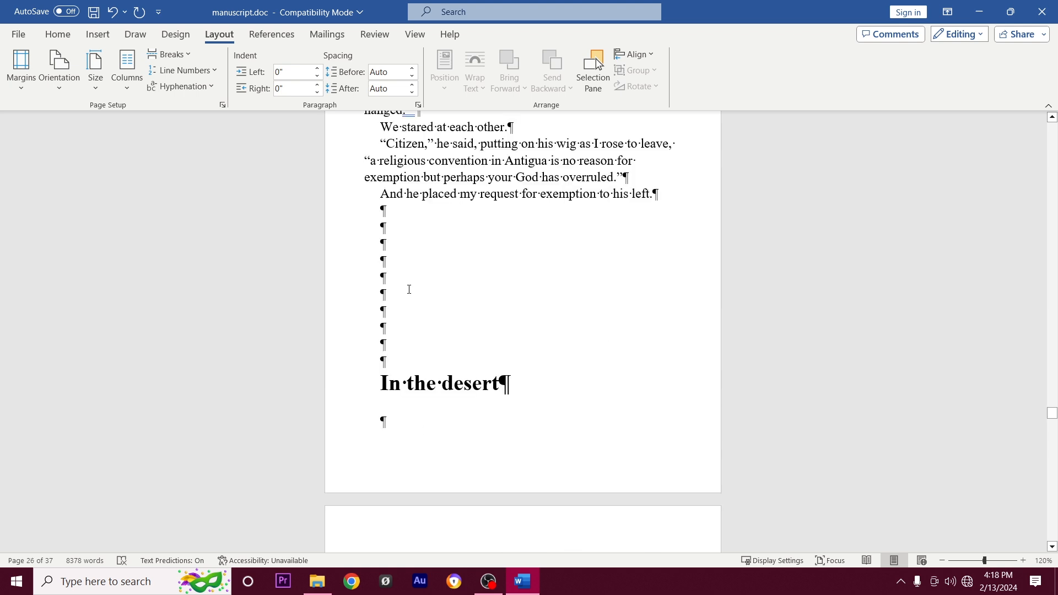
scroll(397, 257, "down", 2)
left_click(401, 195)
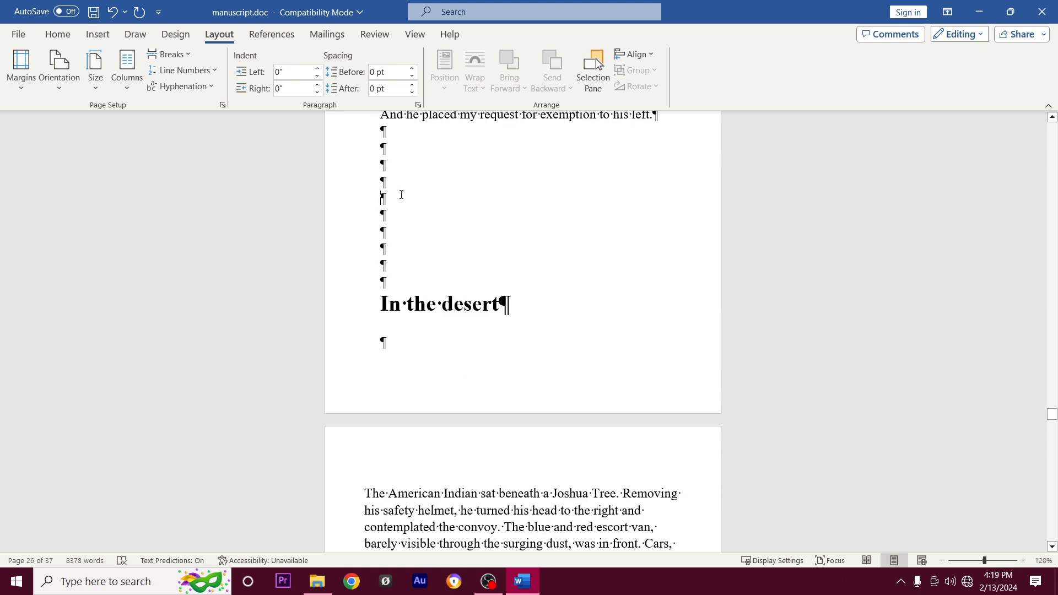
scroll(403, 196, "up", 1)
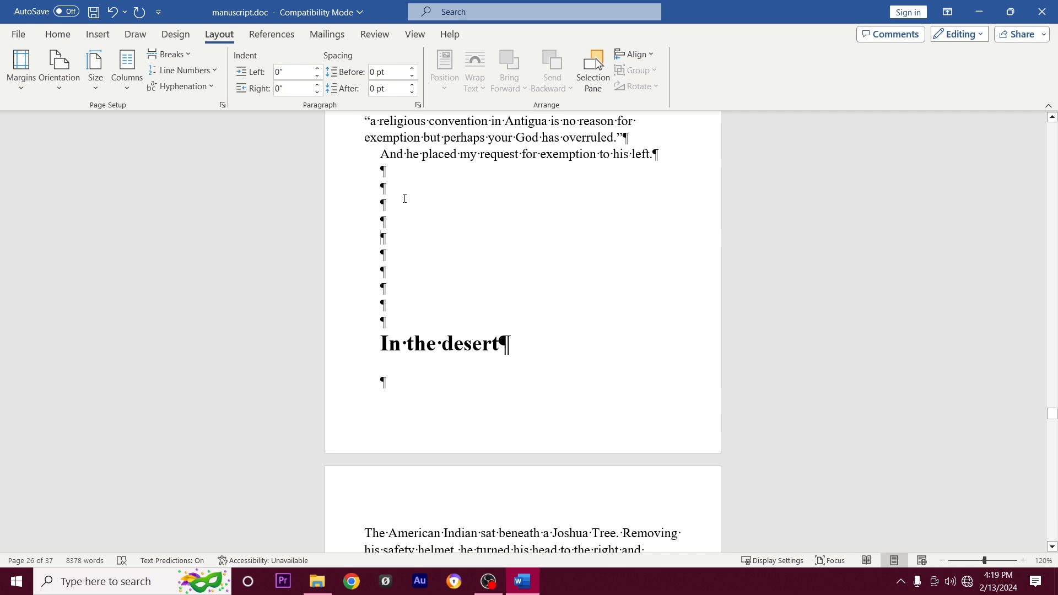
scroll(404, 201, "down", 2)
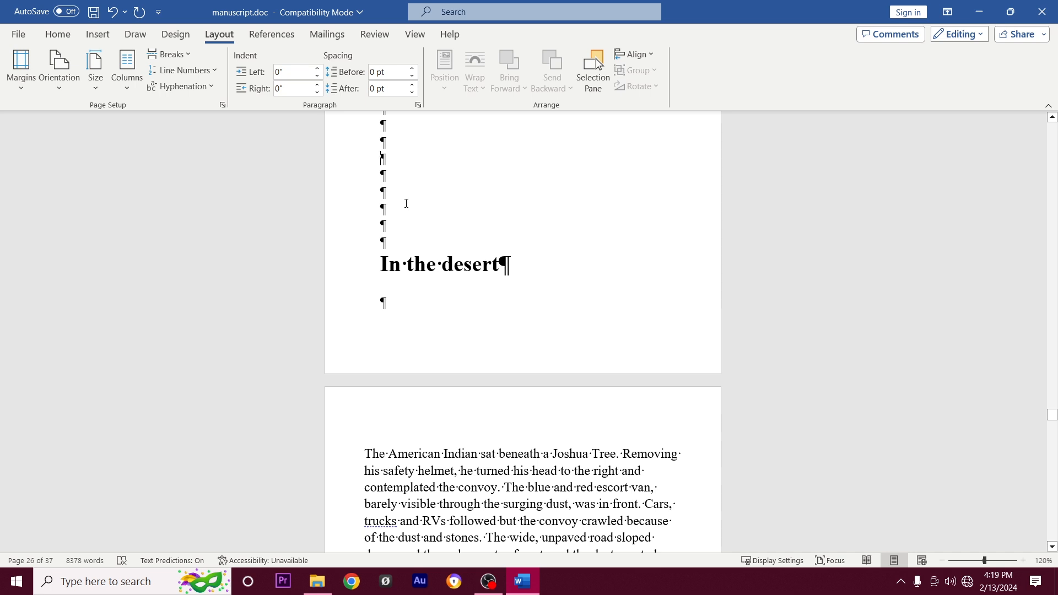
scroll(404, 202, "up", 2)
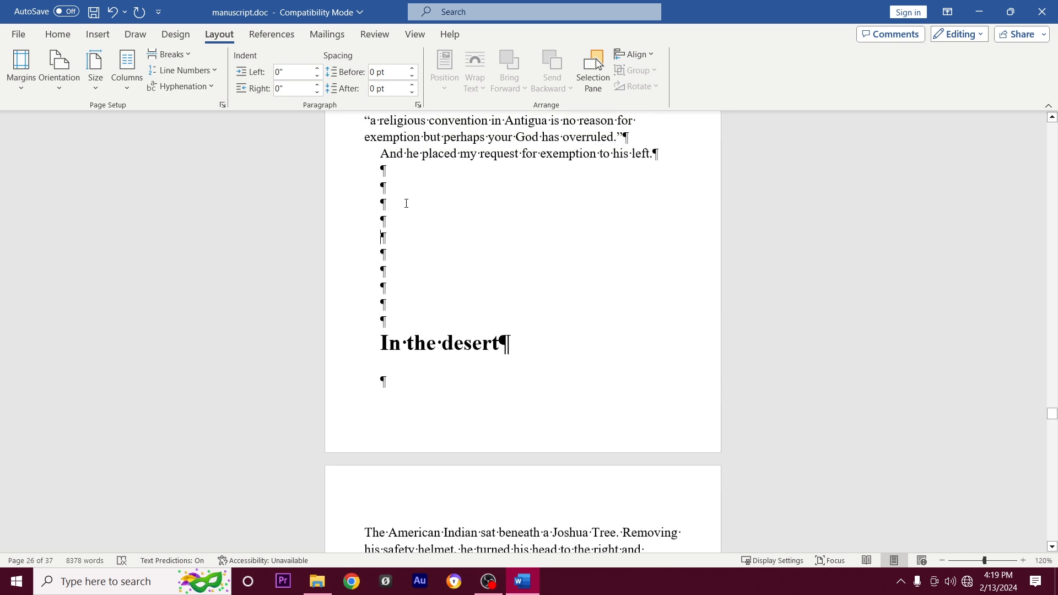
scroll(406, 201, "down", 3)
scroll(407, 204, "down", 20)
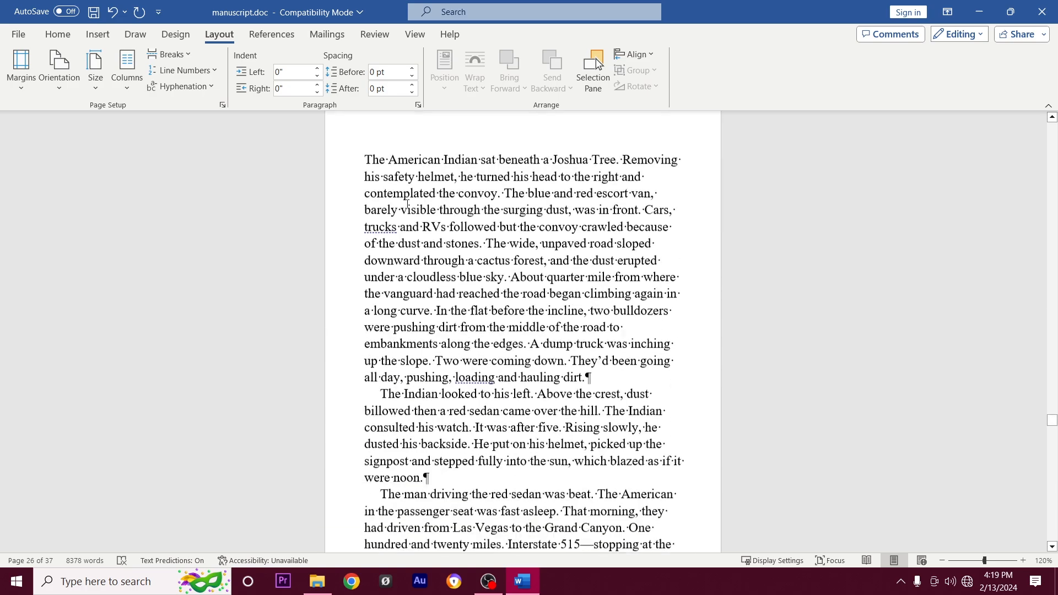
scroll(408, 205, "down", 20)
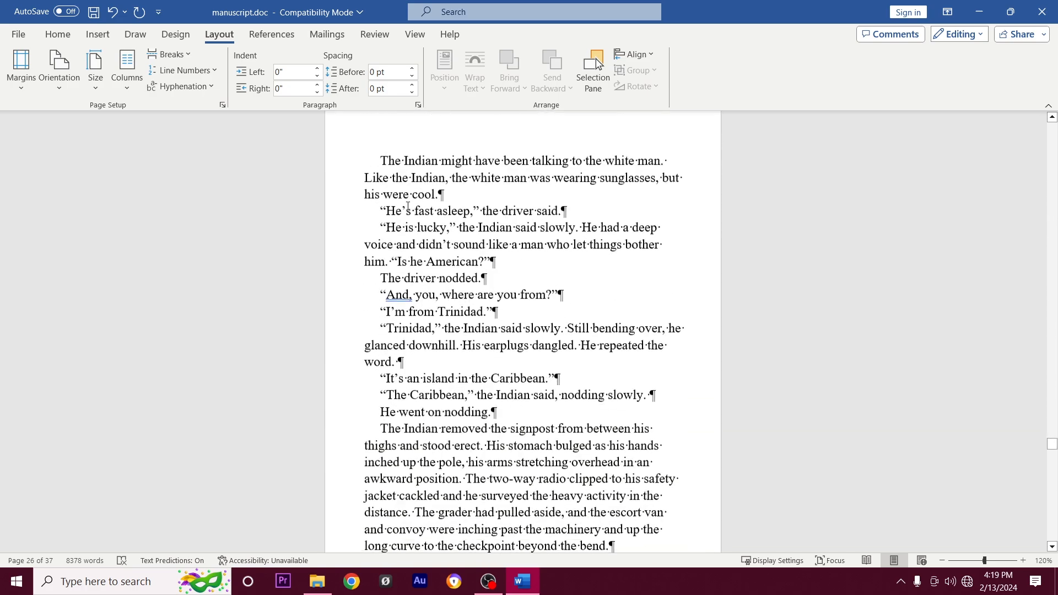
scroll(409, 205, "down", 20)
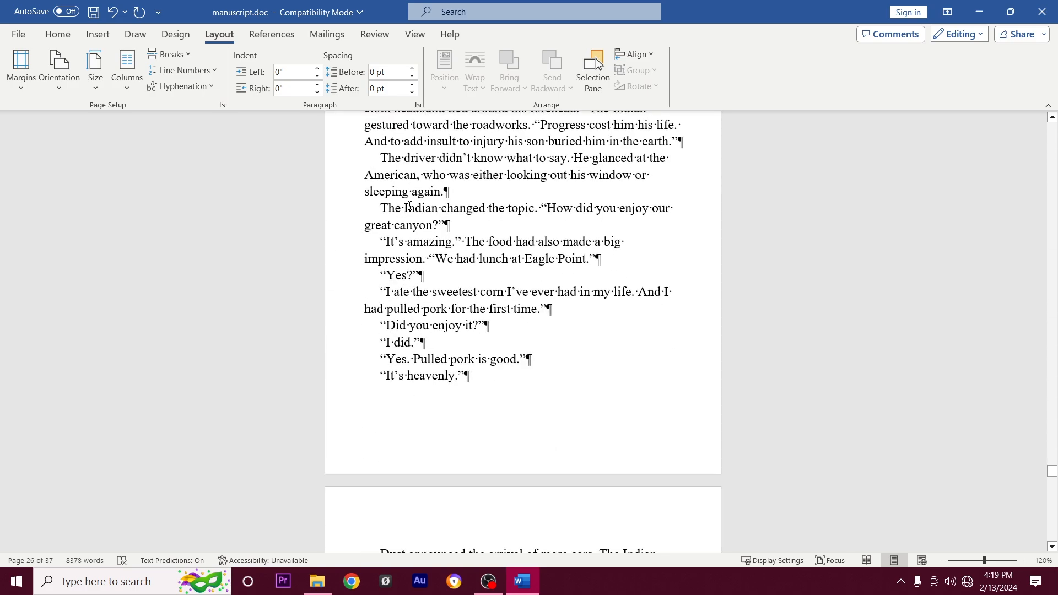
scroll(410, 205, "down", 20)
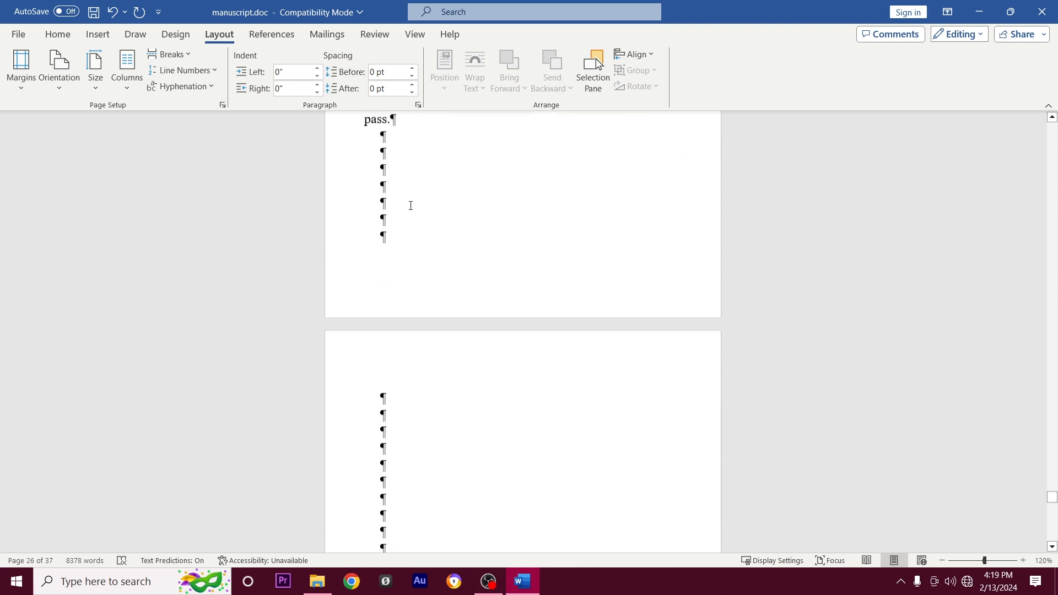
scroll(410, 205, "up", 5)
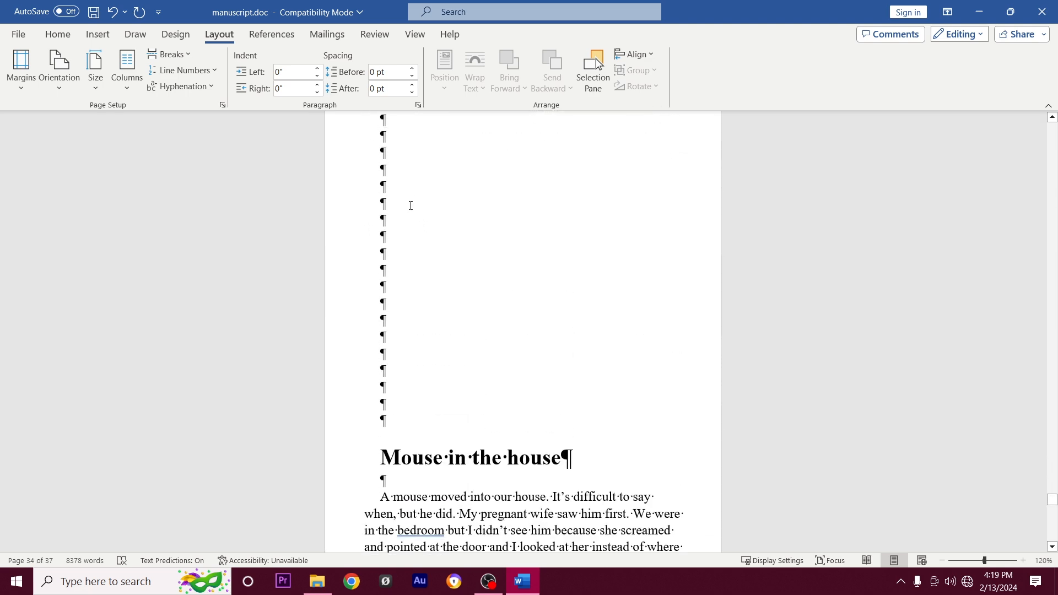
scroll(410, 206, "down", 5)
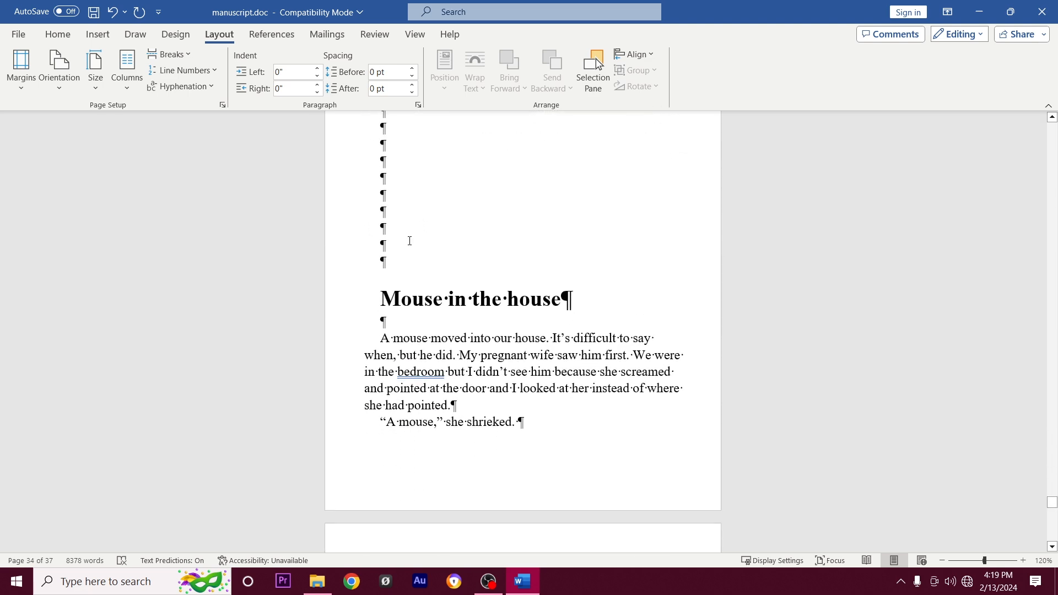